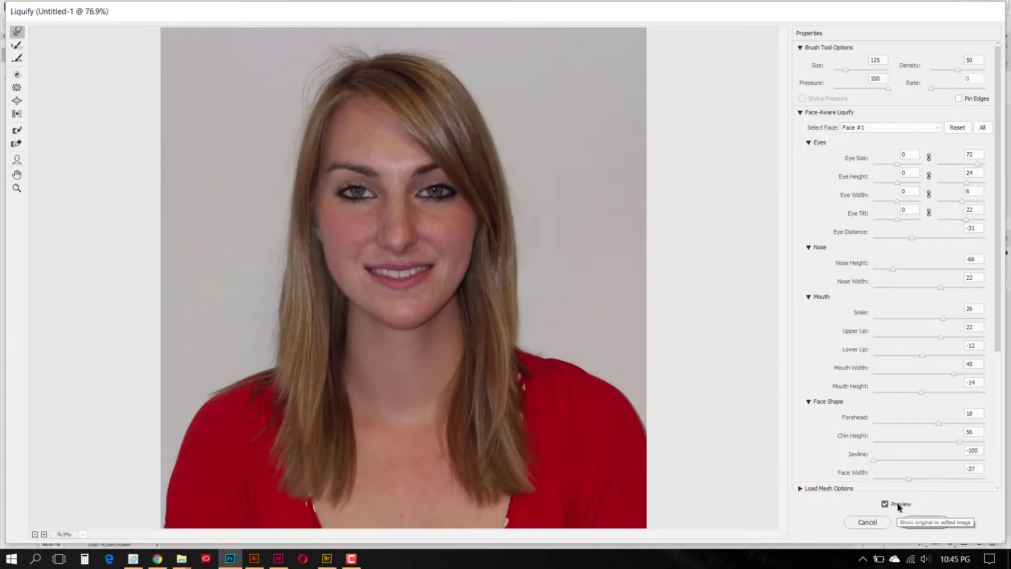
Toggle the Liquify preview repeatedly to compare the reshaped face with the original, ending on the original
{"action": "left_click", "coordinate": [899, 506]}
{"action": "left_click", "coordinate": [899, 506]}
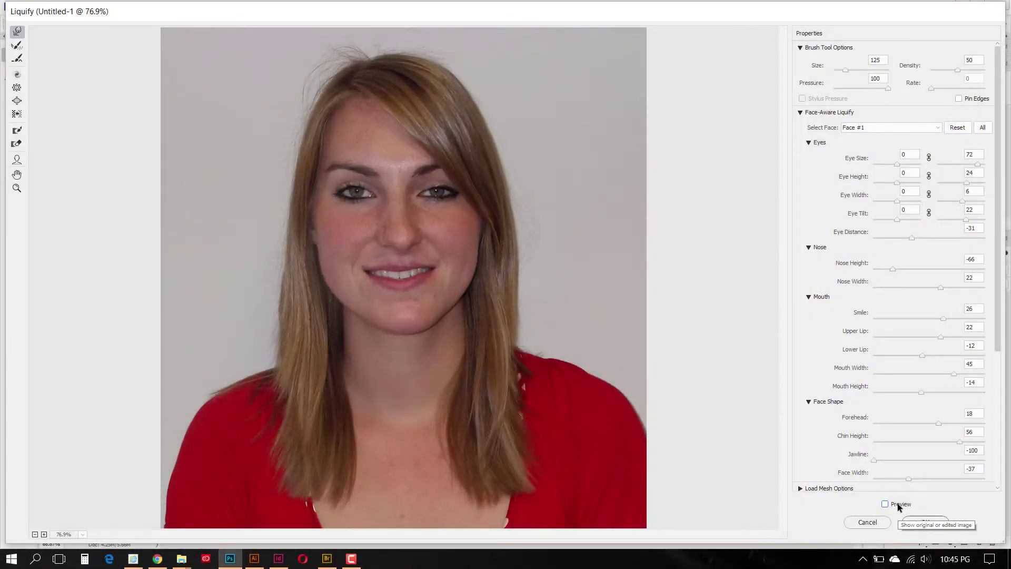
{"action": "left_click", "coordinate": [899, 505]}
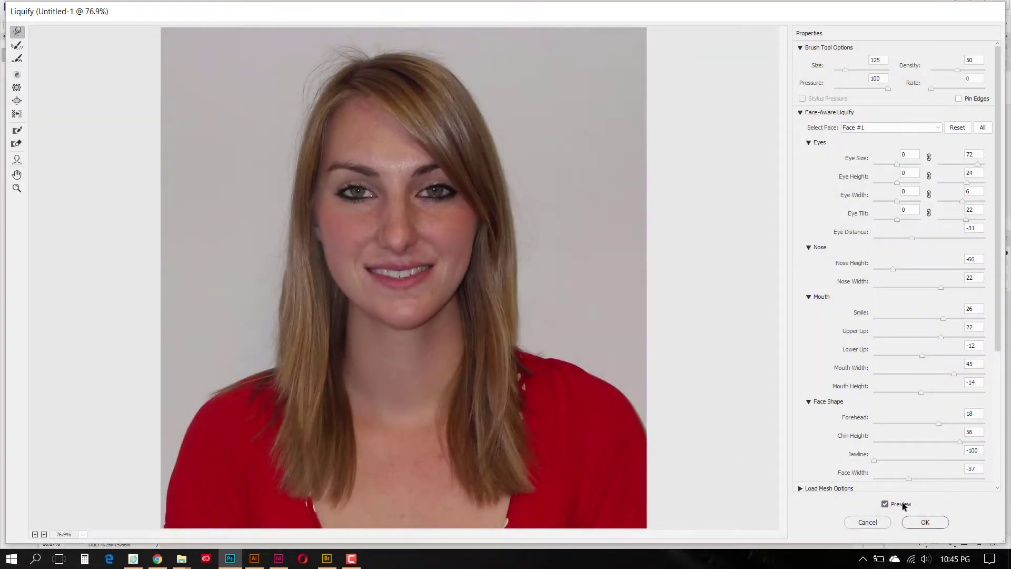
{"action": "left_click", "coordinate": [900, 504]}
{"action": "left_click", "coordinate": [886, 504]}
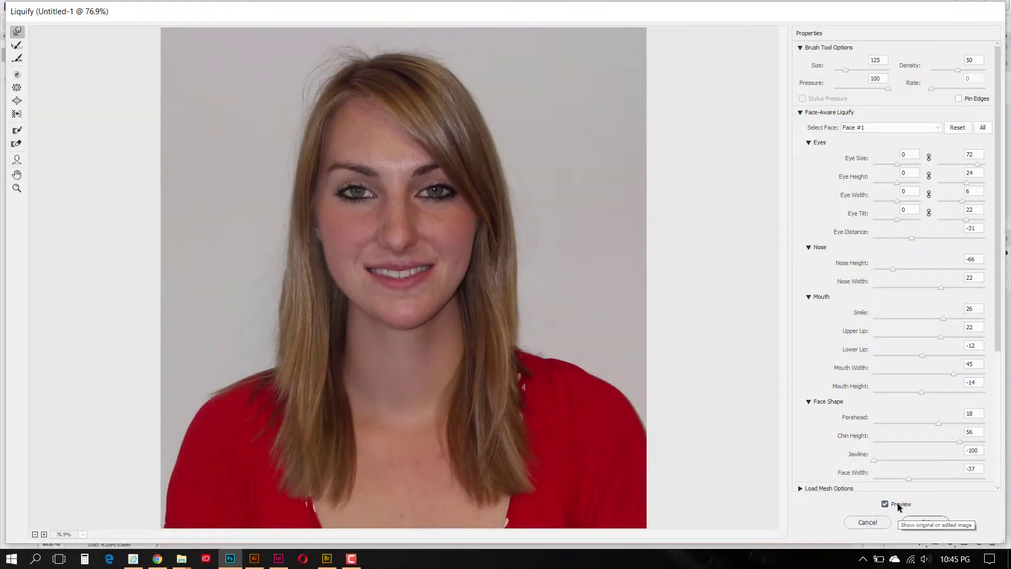
{"action": "left_click", "coordinate": [885, 504]}
{"action": "left_click", "coordinate": [886, 504]}
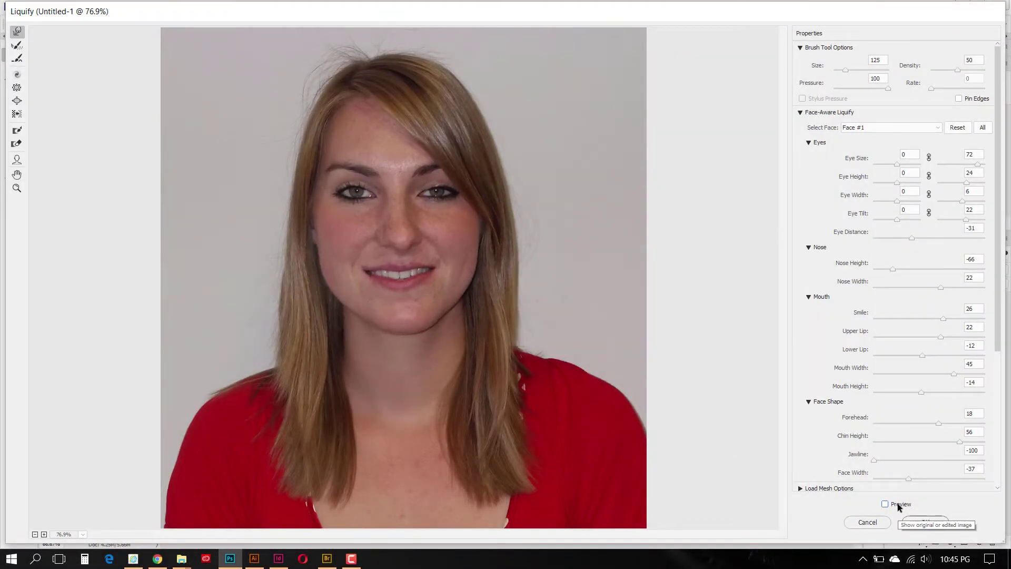
{"action": "left_click", "coordinate": [900, 505]}
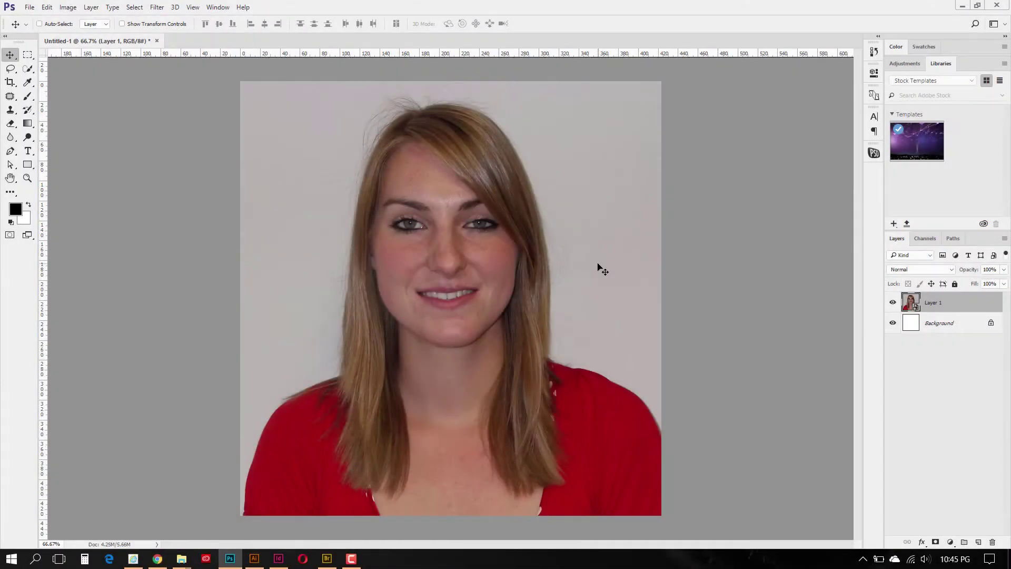
Hide and reshow Layer 1, then launch Filter > Liquify on the portrait layer
{"action": "left_click", "coordinate": [893, 303]}
{"action": "left_click", "coordinate": [892, 303]}
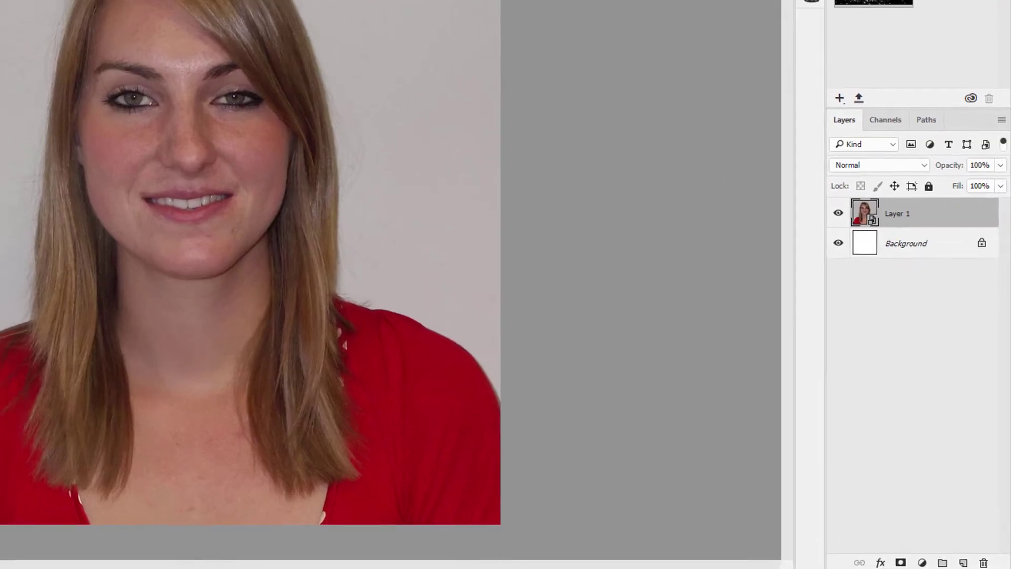
{"action": "left_click", "coordinate": [157, 6]}
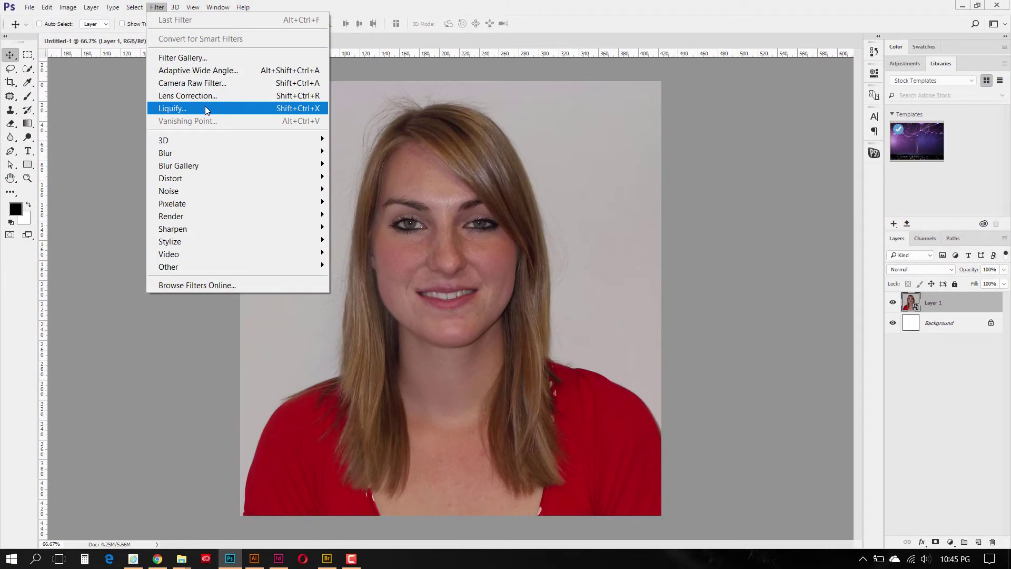
{"action": "left_click", "coordinate": [206, 109]}
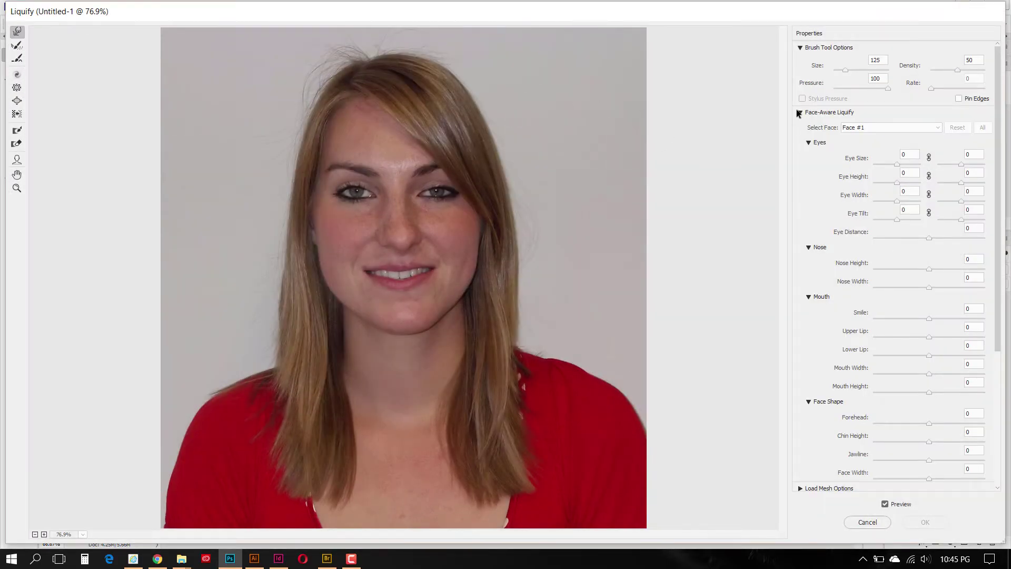
Forward-warp the right cheek and nose, then reconstruct the nose, cheek and chin to original
{"action": "left_click", "coordinate": [800, 113]}
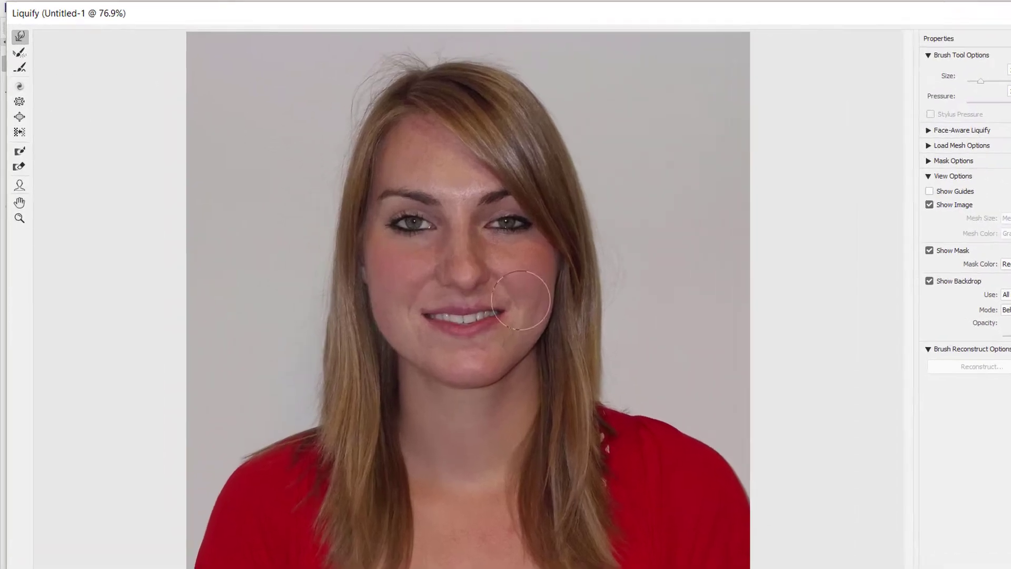
{"action": "left_click_drag", "start_coordinate": [454, 258], "coordinate": [519, 271]}
{"action": "left_click_drag", "start_coordinate": [606, 361], "coordinate": [654, 373]}
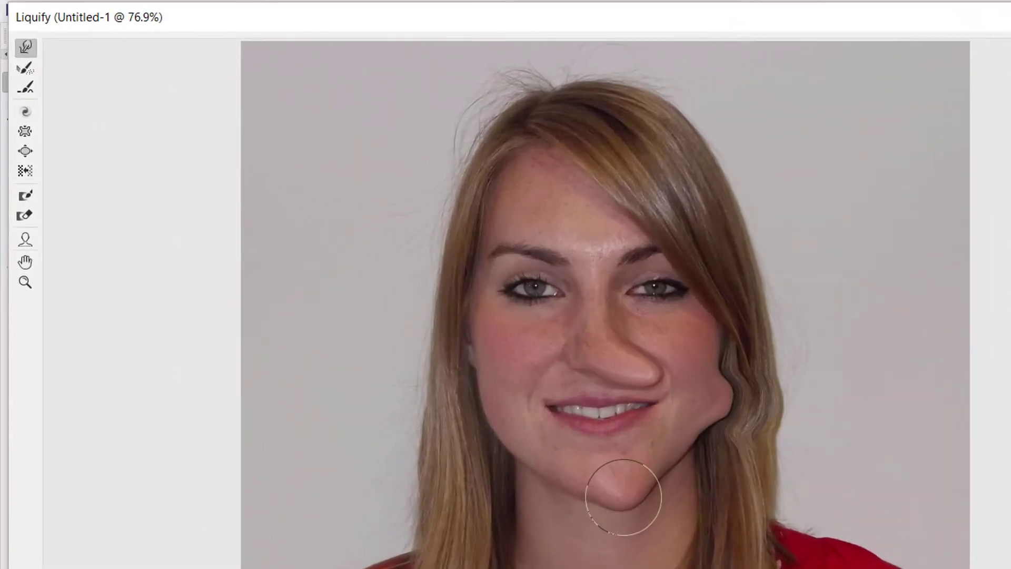
{"action": "left_click", "coordinate": [33, 64]}
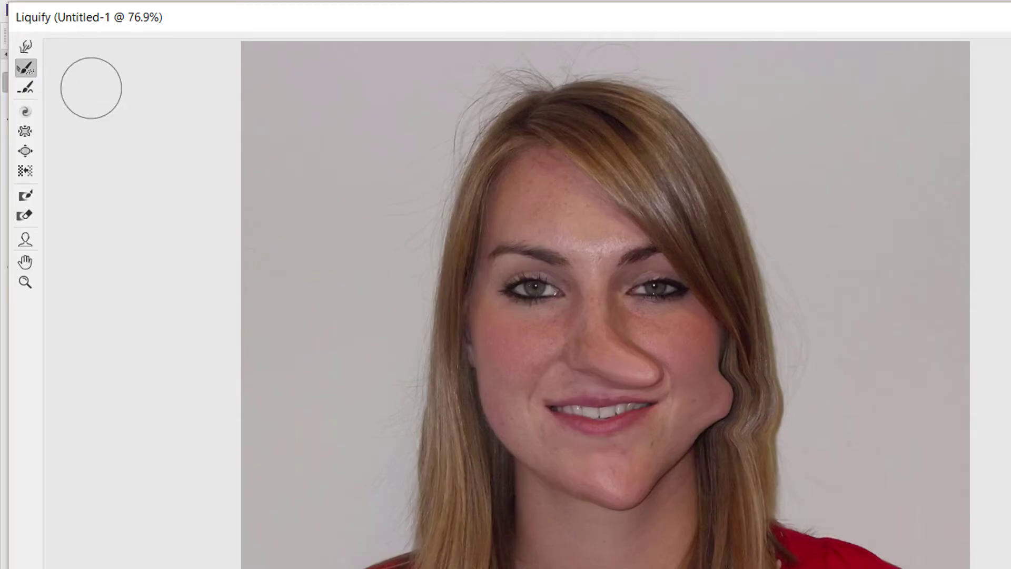
{"action": "mouse_move", "coordinate": [643, 333]}
{"action": "left_mouse_down"}
{"action": "mouse_move", "coordinate": [609, 339]}
{"action": "mouse_move", "coordinate": [643, 327]}
{"action": "mouse_move", "coordinate": [741, 400]}
{"action": "mouse_move", "coordinate": [591, 476]}
{"action": "left_mouse_up"}
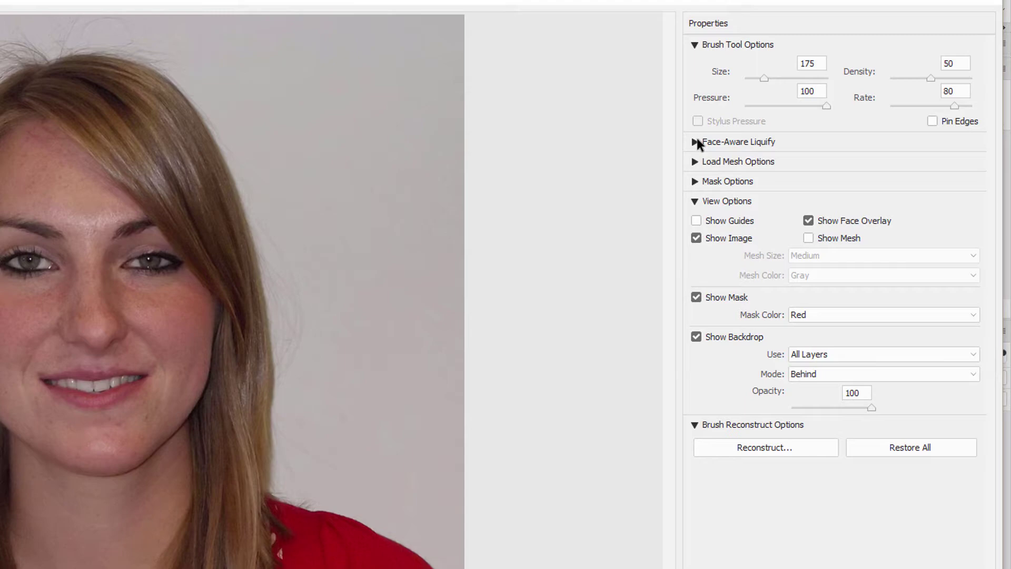
Expand Face-Aware Liquify, leaving only the Face Shape settings visible
{"action": "left_click", "coordinate": [695, 142]}
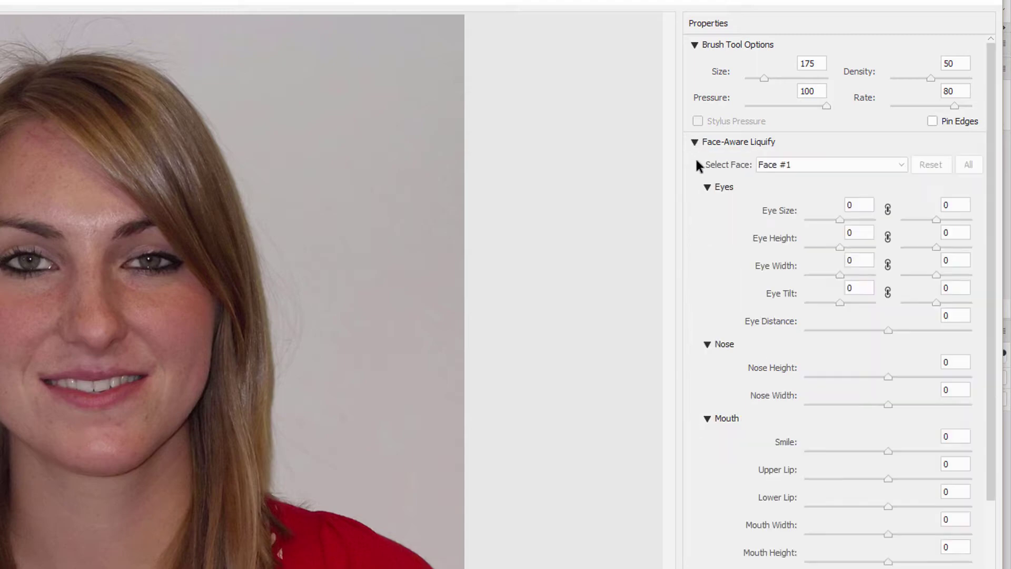
{"action": "left_click", "coordinate": [708, 187]}
{"action": "left_click", "coordinate": [708, 206]}
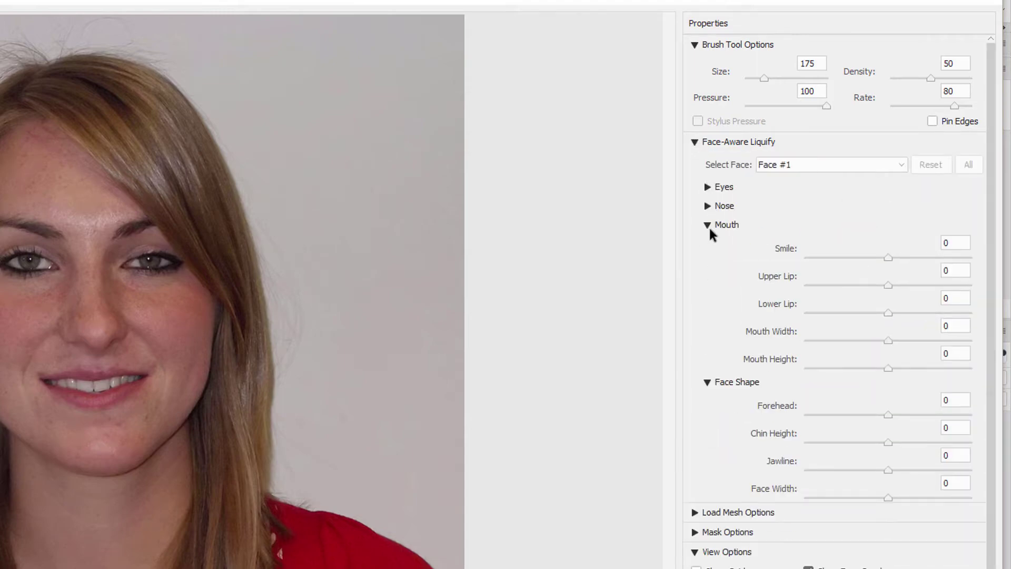
{"action": "left_click", "coordinate": [708, 225]}
{"action": "left_click", "coordinate": [707, 244]}
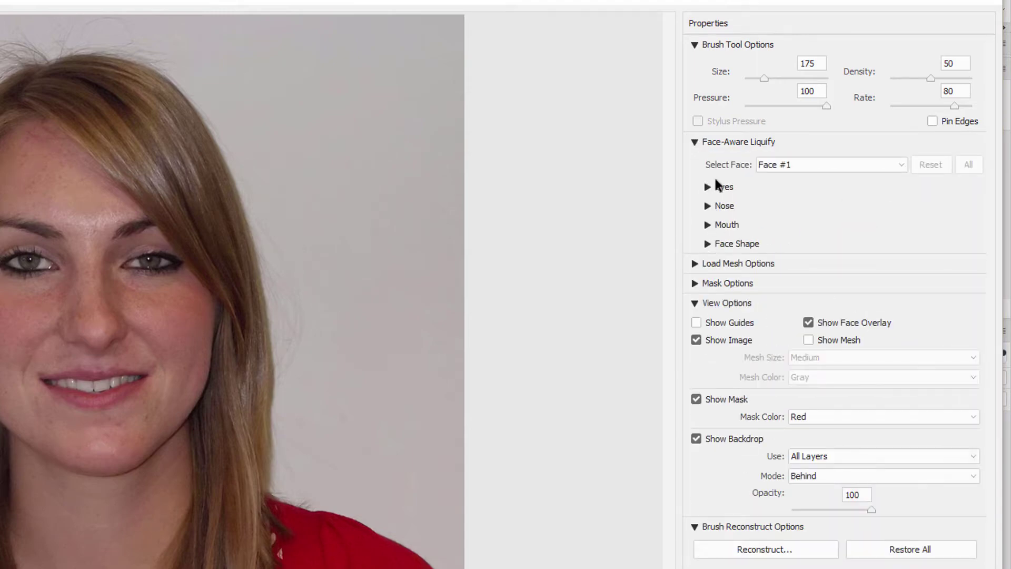
{"action": "left_click", "coordinate": [708, 245]}
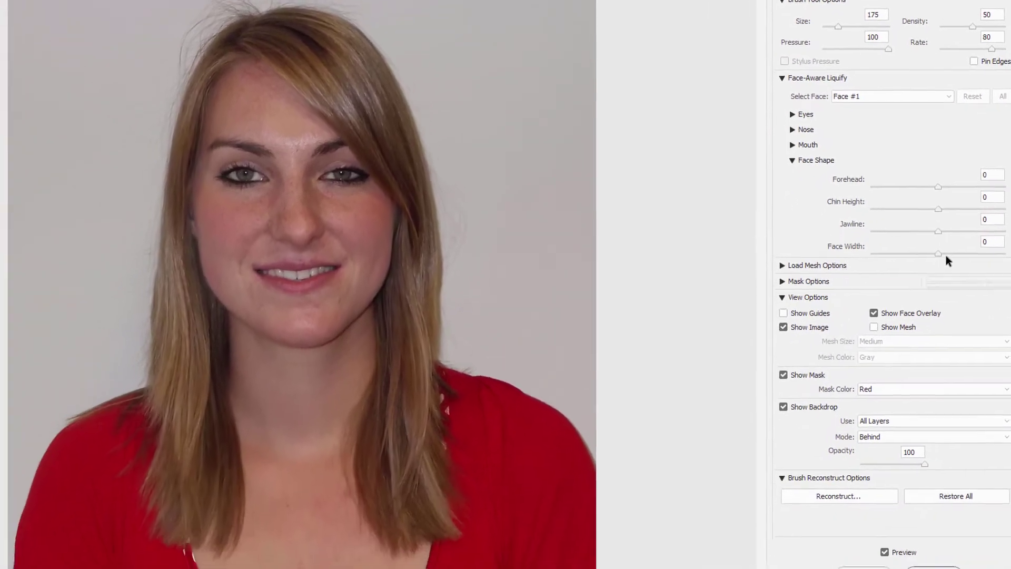
Set Jawline -100, Face Width -48, Chin Height 68 and Forehead 35
{"action": "mouse_move", "coordinate": [941, 249]}
{"action": "left_mouse_down"}
{"action": "mouse_move", "coordinate": [968, 250]}
{"action": "mouse_move", "coordinate": [965, 268]}
{"action": "mouse_move", "coordinate": [864, 256]}
{"action": "left_mouse_up"}
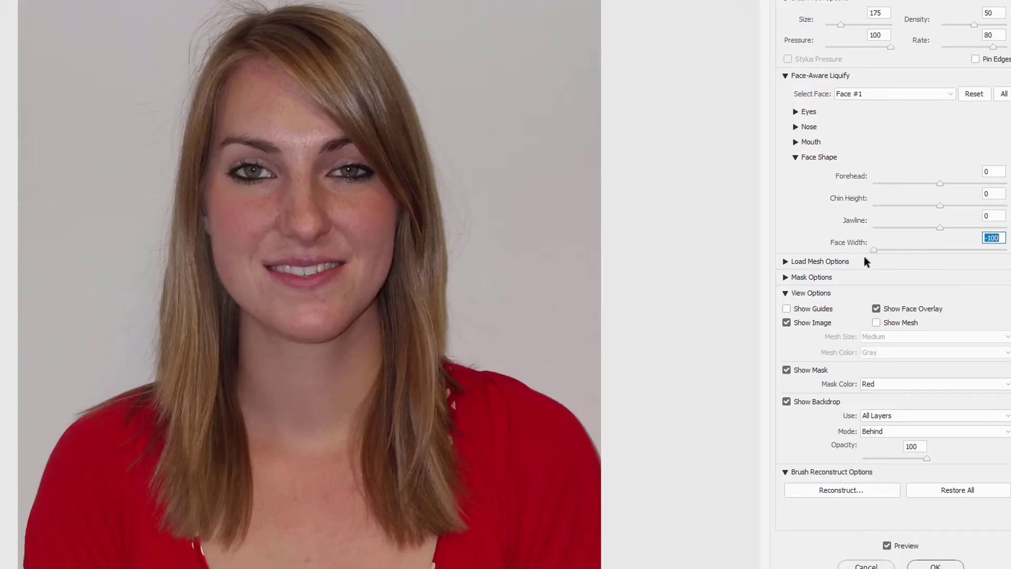
{"action": "left_click_drag", "start_coordinate": [939, 226], "coordinate": [854, 232]}
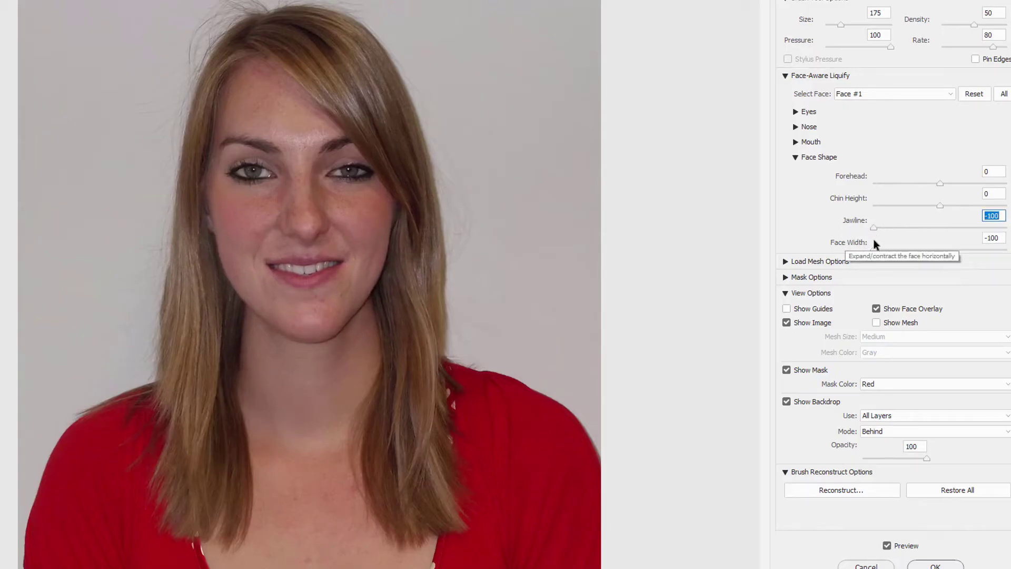
{"action": "left_click_drag", "start_coordinate": [879, 248], "coordinate": [906, 246]}
{"action": "left_click_drag", "start_coordinate": [938, 205], "coordinate": [990, 212]}
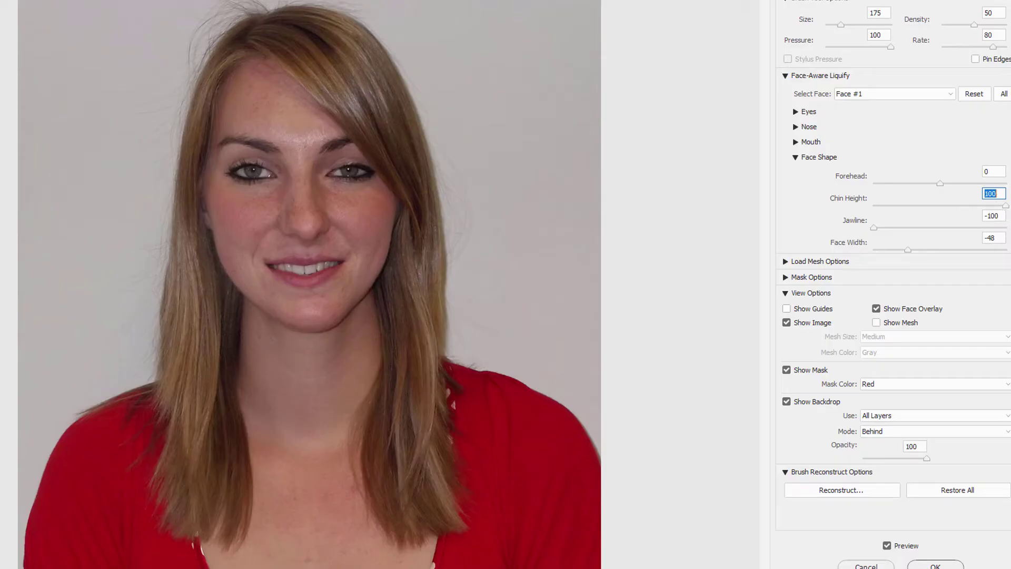
{"action": "left_click_drag", "start_coordinate": [1005, 207], "coordinate": [989, 214]}
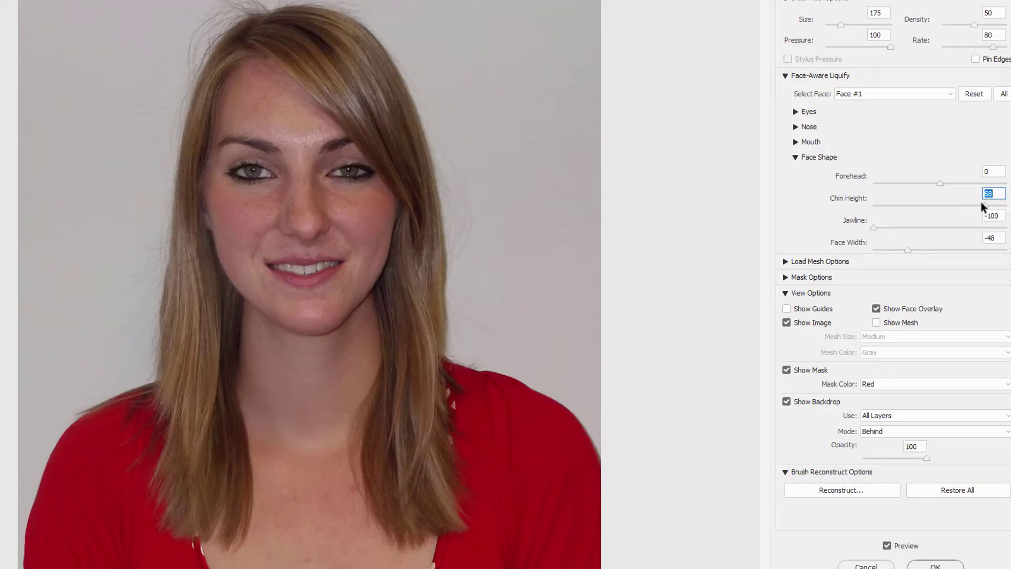
{"action": "mouse_move", "coordinate": [942, 184]}
{"action": "left_mouse_down"}
{"action": "mouse_move", "coordinate": [975, 183]}
{"action": "mouse_move", "coordinate": [940, 193]}
{"action": "left_mouse_up"}
Set mouth Smile 30, Upper Lip 24, Width 56, Height 20, and nose Height -84, Width -39
{"action": "left_click", "coordinate": [796, 157]}
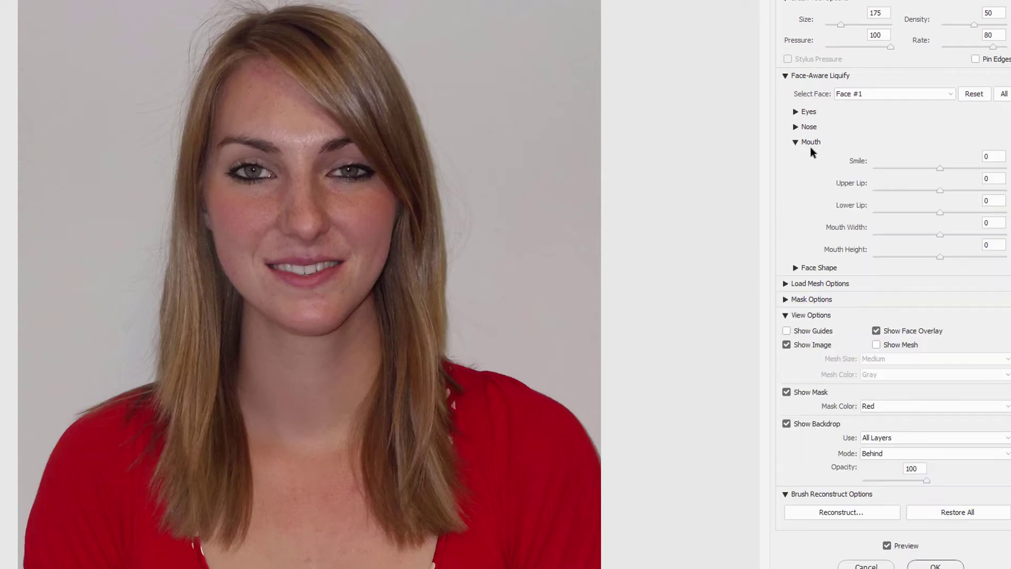
{"action": "mouse_move", "coordinate": [941, 167]}
{"action": "left_mouse_down"}
{"action": "mouse_move", "coordinate": [865, 174]}
{"action": "mouse_move", "coordinate": [989, 165]}
{"action": "mouse_move", "coordinate": [916, 171]}
{"action": "mouse_move", "coordinate": [946, 167]}
{"action": "mouse_move", "coordinate": [975, 191]}
{"action": "mouse_move", "coordinate": [939, 211]}
{"action": "mouse_move", "coordinate": [994, 234]}
{"action": "mouse_move", "coordinate": [978, 229]}
{"action": "mouse_move", "coordinate": [977, 251]}
{"action": "mouse_move", "coordinate": [953, 257]}
{"action": "left_mouse_up"}
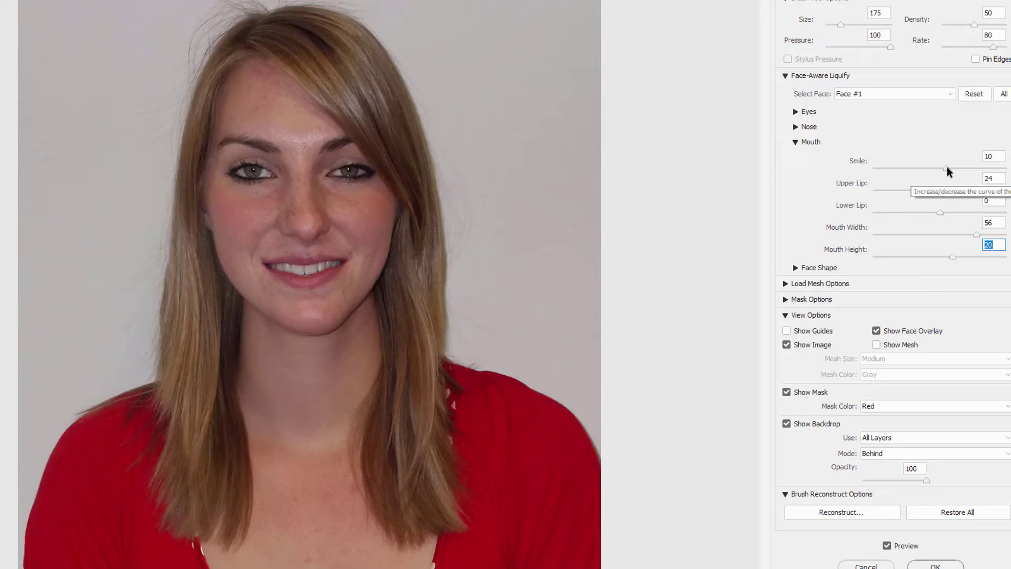
{"action": "left_click_drag", "start_coordinate": [947, 167], "coordinate": [956, 169]}
{"action": "left_click", "coordinate": [796, 142]}
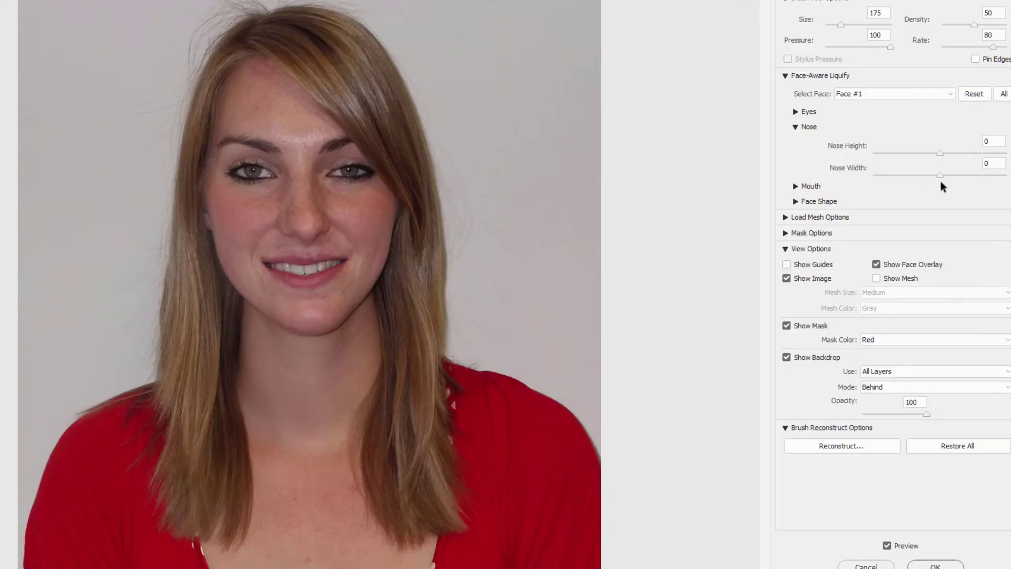
{"action": "mouse_move", "coordinate": [941, 175]}
{"action": "left_mouse_down"}
{"action": "mouse_move", "coordinate": [914, 176]}
{"action": "mouse_move", "coordinate": [946, 155]}
{"action": "left_mouse_up"}
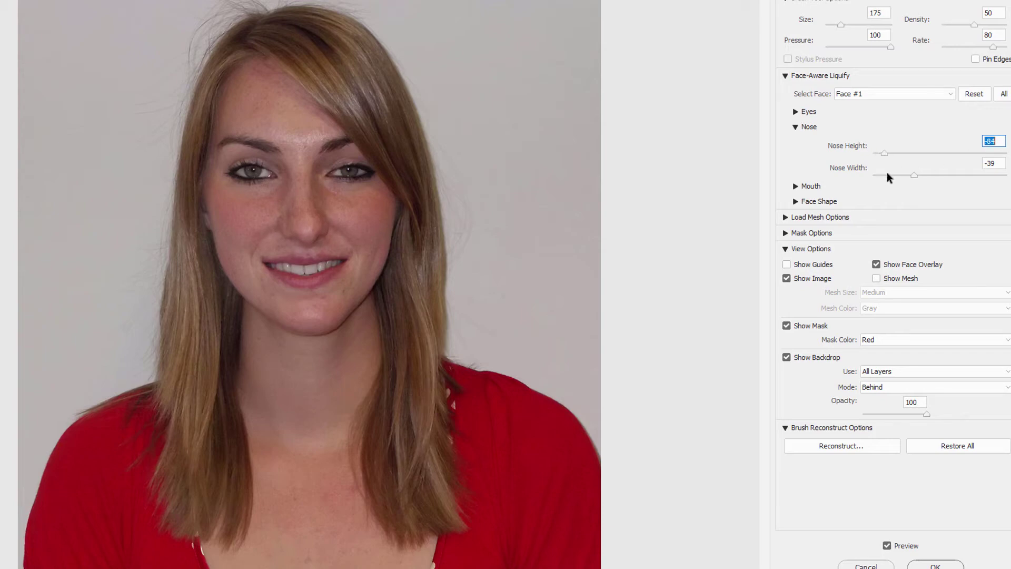
Set right eye Size 82, Width -15, Tilt 84; left eye Size 31, Height 26, Tilt 36; Eye Distance -45
{"action": "left_click", "coordinate": [796, 127]}
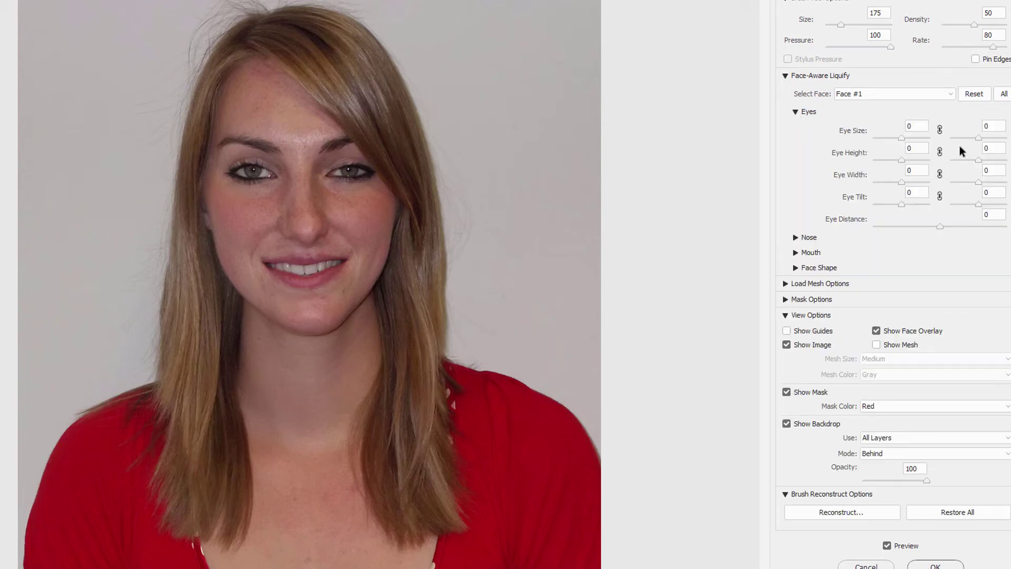
{"action": "mouse_move", "coordinate": [979, 138]}
{"action": "left_mouse_down"}
{"action": "mouse_move", "coordinate": [1003, 139]}
{"action": "mouse_move", "coordinate": [997, 159]}
{"action": "left_mouse_up"}
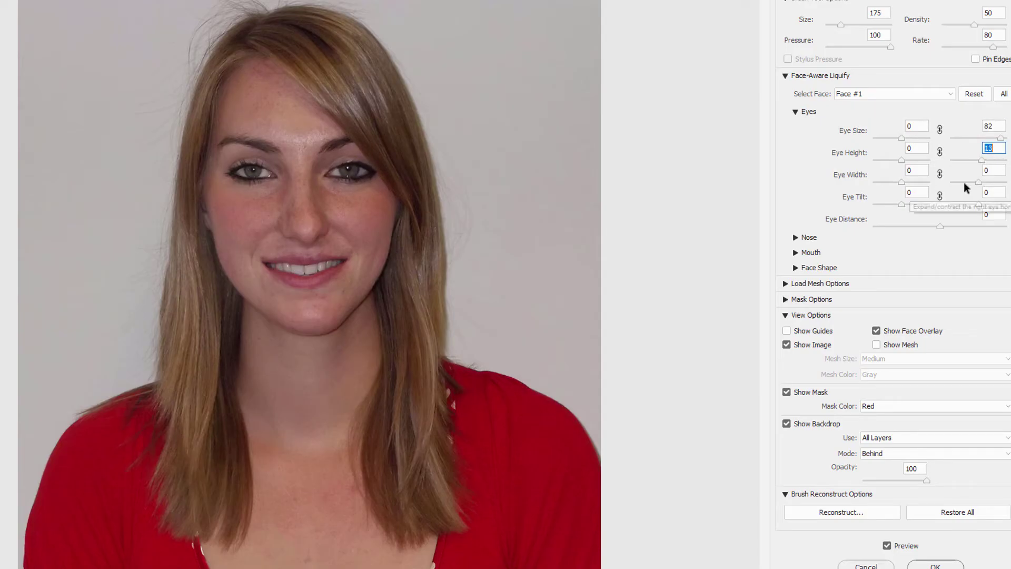
{"action": "mouse_move", "coordinate": [978, 181]}
{"action": "left_mouse_down"}
{"action": "mouse_move", "coordinate": [960, 182]}
{"action": "mouse_move", "coordinate": [974, 183]}
{"action": "mouse_move", "coordinate": [942, 210]}
{"action": "mouse_move", "coordinate": [1004, 205]}
{"action": "left_mouse_up"}
{"action": "left_click_drag", "start_coordinate": [913, 204], "coordinate": [906, 206]}
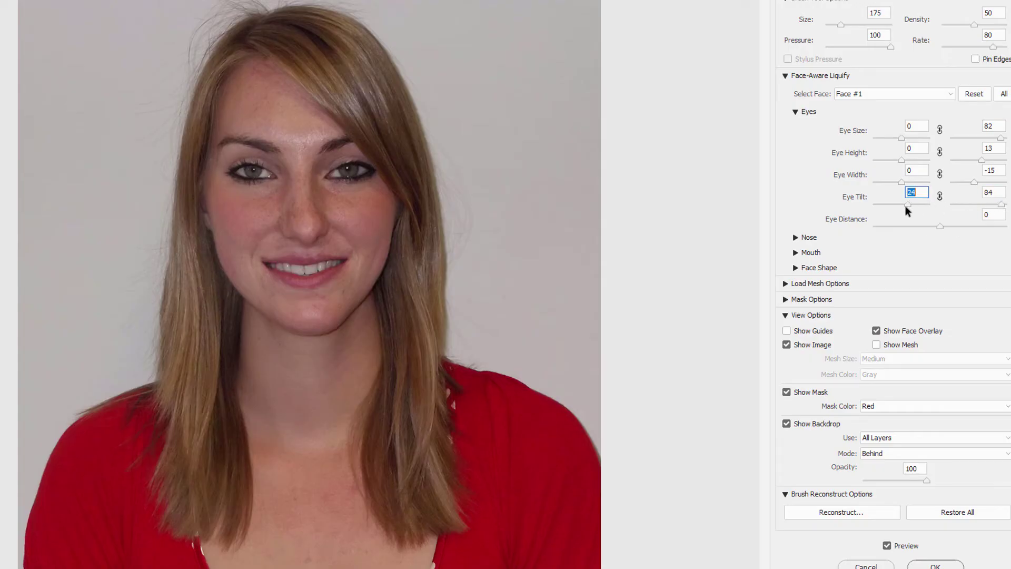
{"action": "mouse_move", "coordinate": [905, 138]}
{"action": "left_mouse_down"}
{"action": "mouse_move", "coordinate": [917, 139]}
{"action": "mouse_move", "coordinate": [909, 160]}
{"action": "left_mouse_up"}
{"action": "mouse_move", "coordinate": [941, 226]}
{"action": "left_mouse_down"}
{"action": "mouse_move", "coordinate": [990, 227]}
{"action": "mouse_move", "coordinate": [884, 229]}
{"action": "mouse_move", "coordinate": [911, 227]}
{"action": "left_mouse_up"}
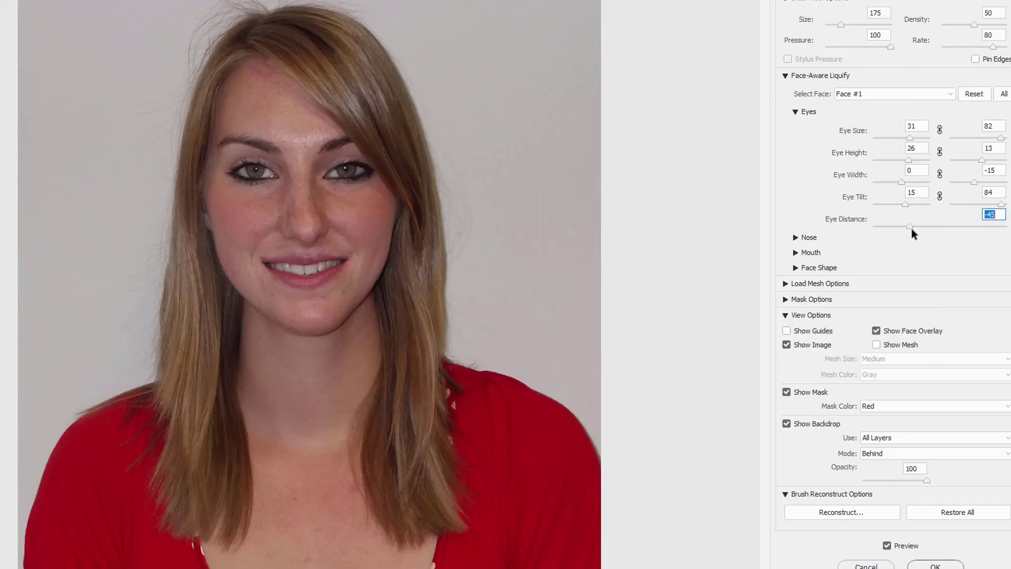
{"action": "left_click", "coordinate": [909, 205]}
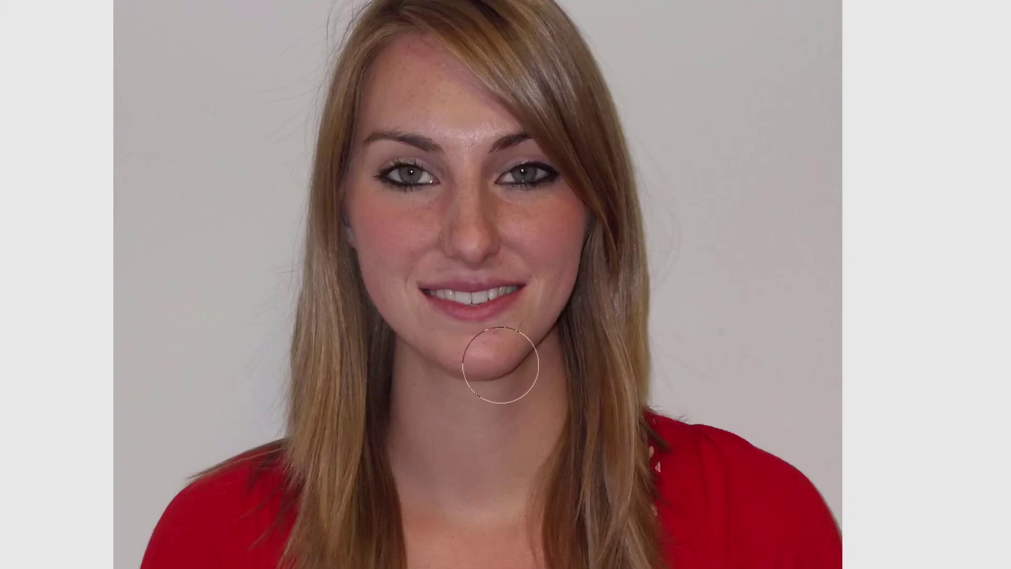
Forward-warp the right side of the chin outward
{"action": "mouse_move", "coordinate": [457, 368]}
{"action": "left_mouse_down"}
{"action": "mouse_move", "coordinate": [523, 365]}
{"action": "mouse_move", "coordinate": [499, 375]}
{"action": "left_mouse_up"}
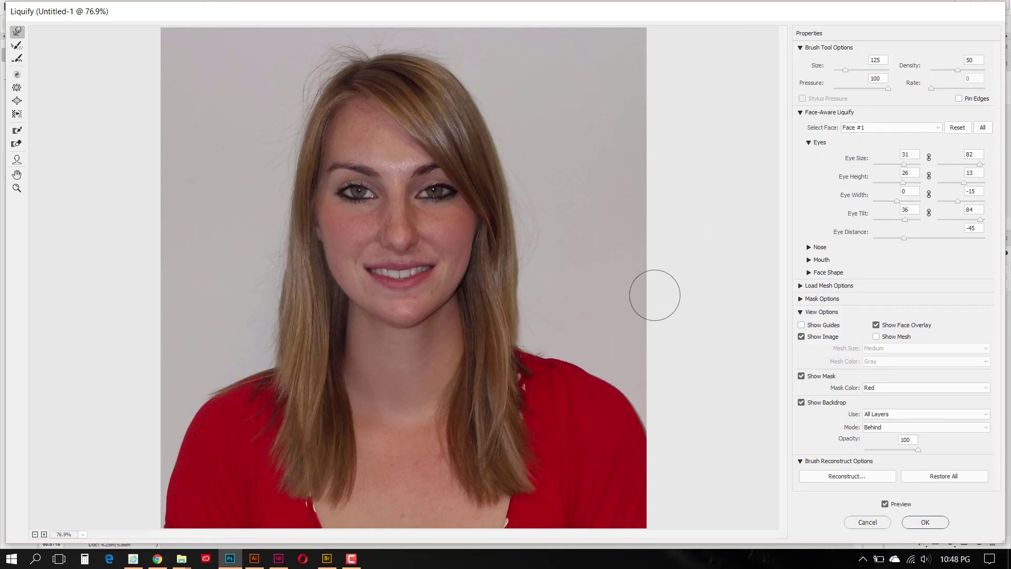
Commit Liquify as a smart filter on Layer 1 and toggle it off and on to compare
{"action": "left_click", "coordinate": [922, 524]}
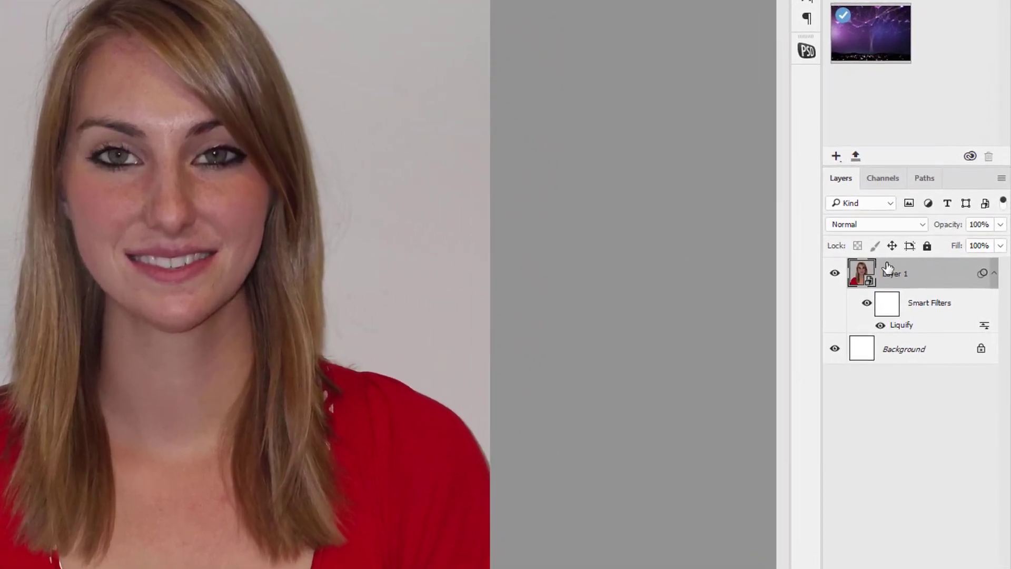
{"action": "left_click", "coordinate": [866, 303]}
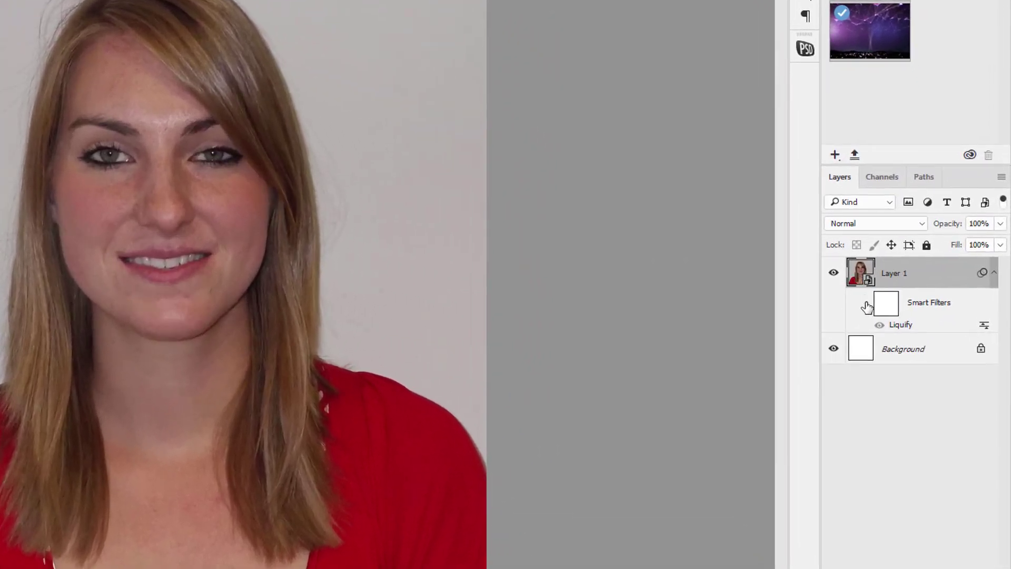
{"action": "left_click", "coordinate": [866, 304]}
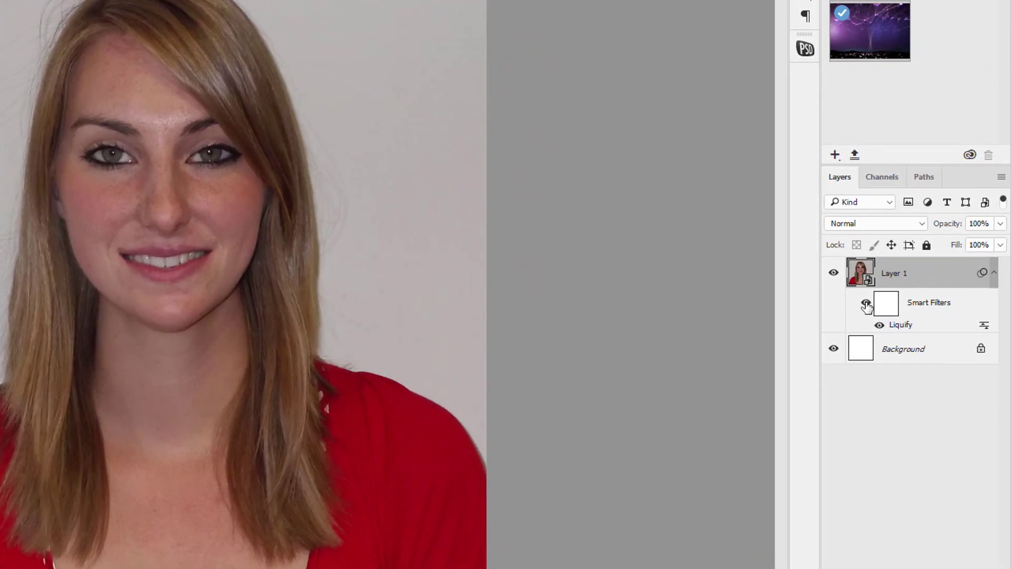
{"action": "left_click", "coordinate": [866, 304]}
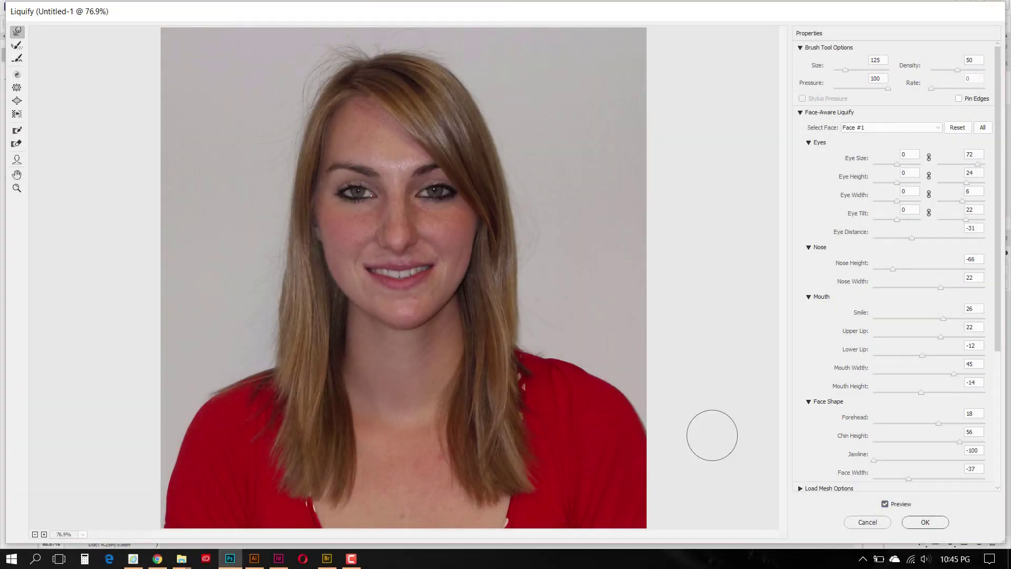
{"action": "left_click", "coordinate": [900, 504]}
{"action": "left_click", "coordinate": [899, 505]}
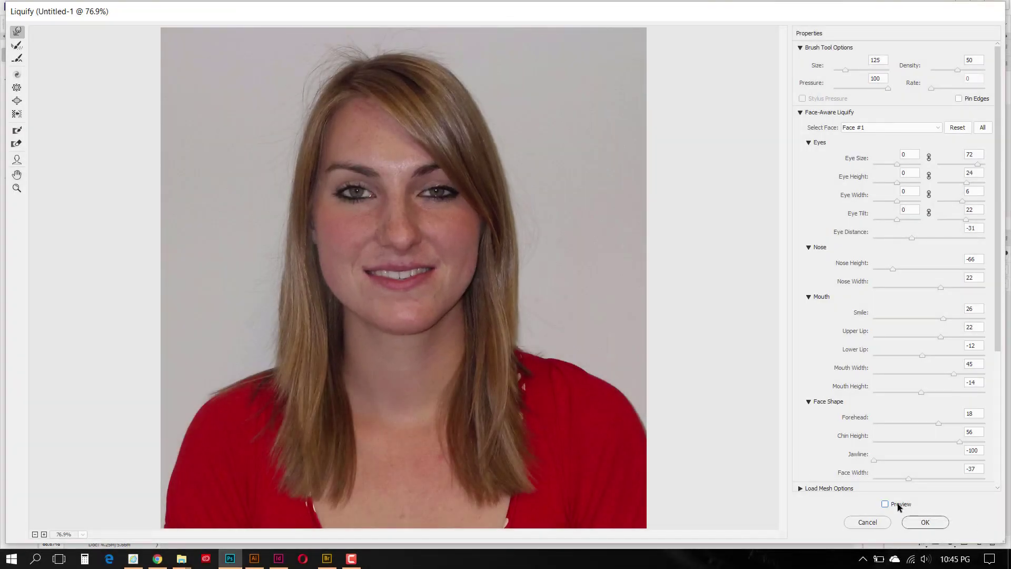
{"action": "left_click", "coordinate": [900, 505]}
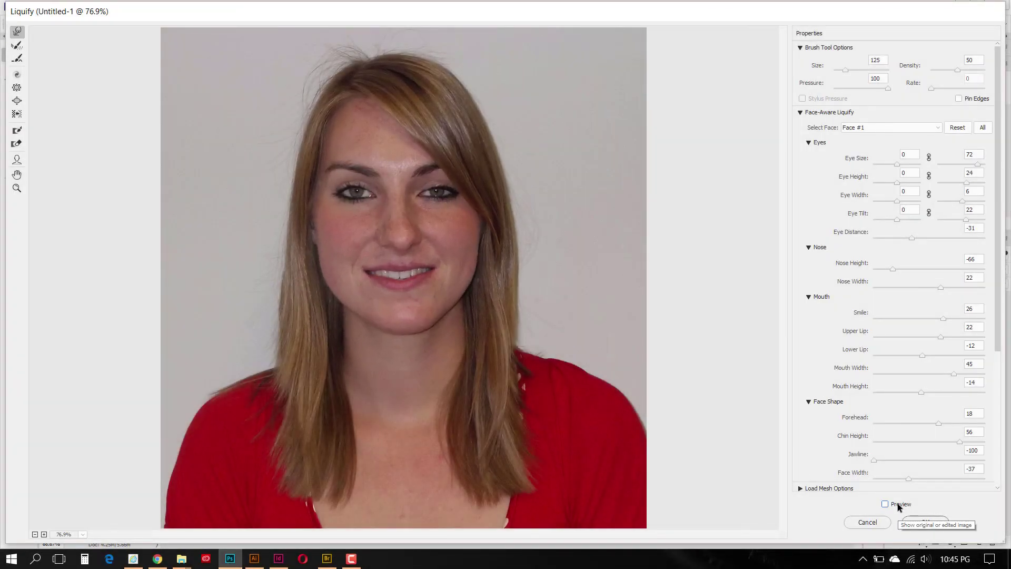
{"action": "left_click", "coordinate": [899, 505]}
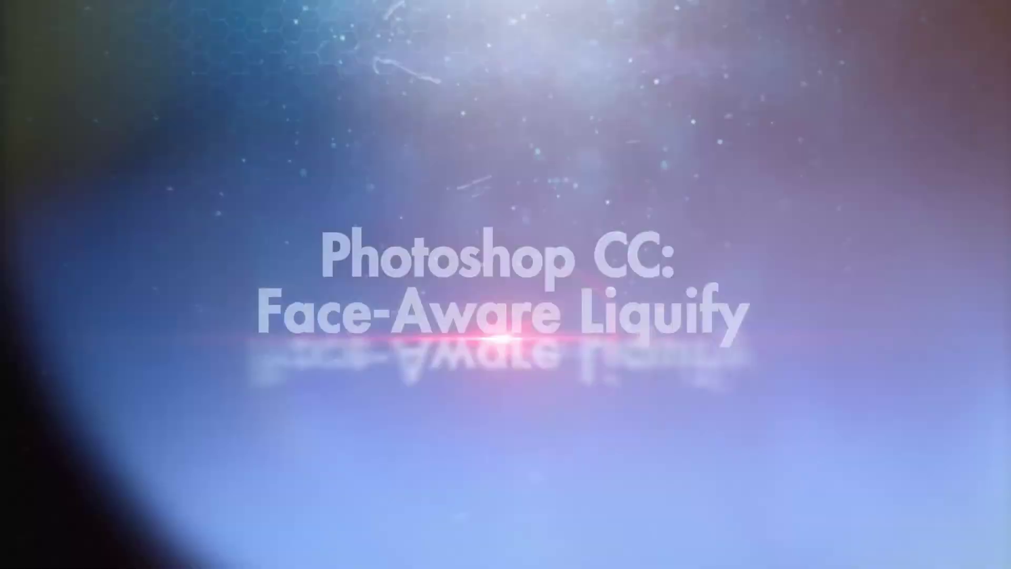